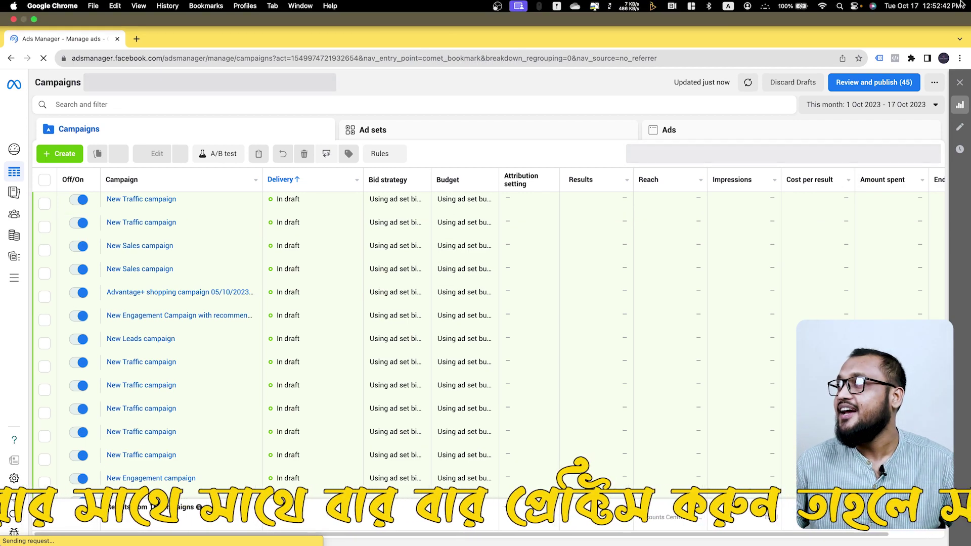
Check the Wi-Fi connection from the macOS menu bar, then dismiss the network list
{"action": "left_click", "coordinate": [822, 6]}
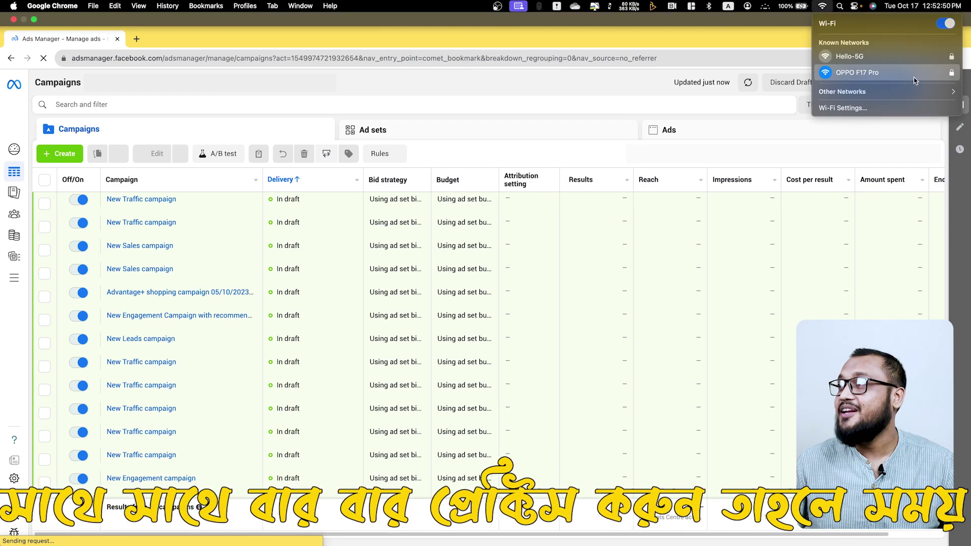
{"action": "left_click", "coordinate": [461, 87]}
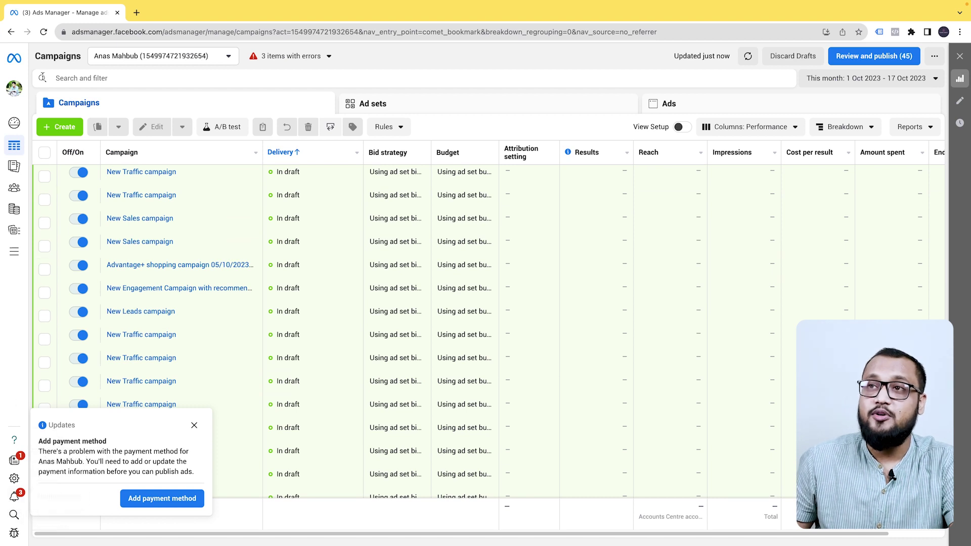
Glance at the available ad accounts, then open the Help panel from the right sidebar
{"action": "left_click", "coordinate": [206, 60]}
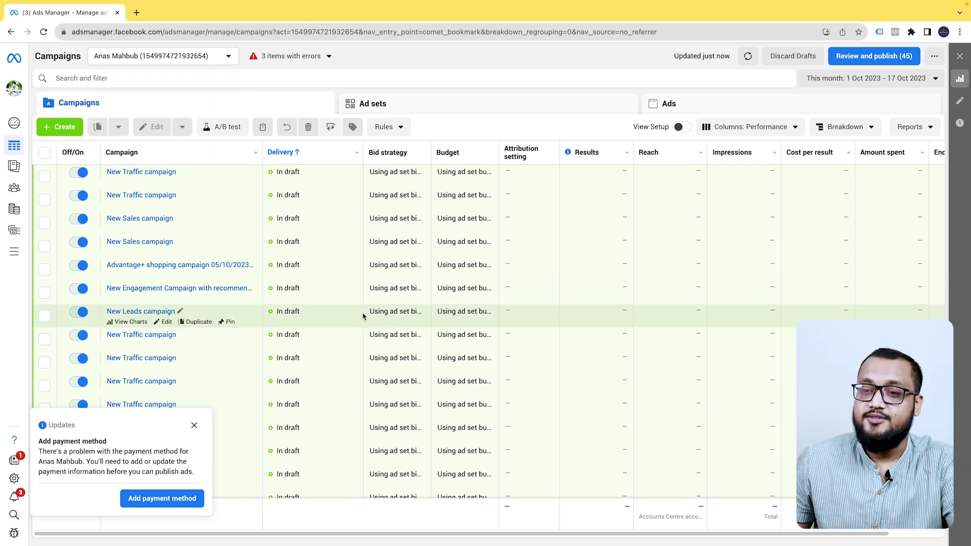
{"action": "left_click", "coordinate": [202, 63]}
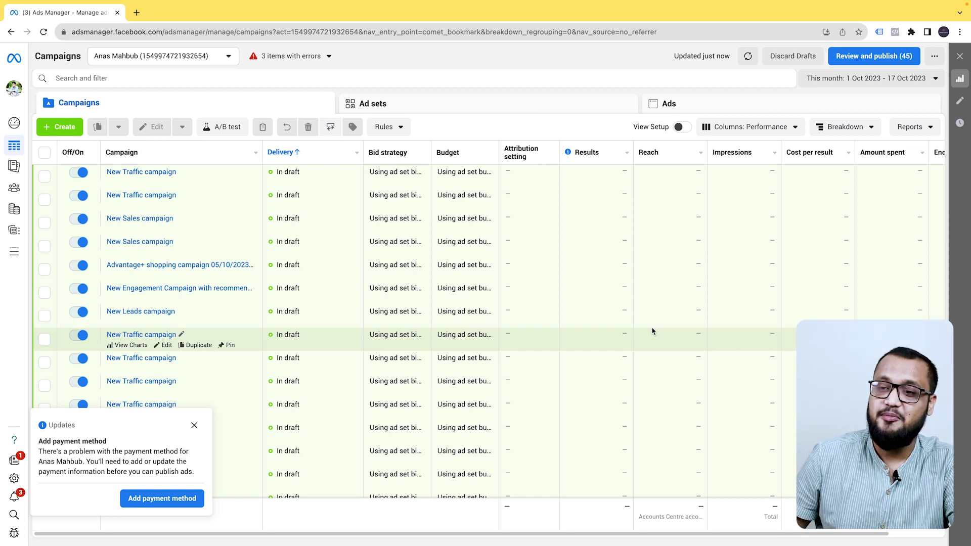
{"action": "left_click", "coordinate": [14, 439]}
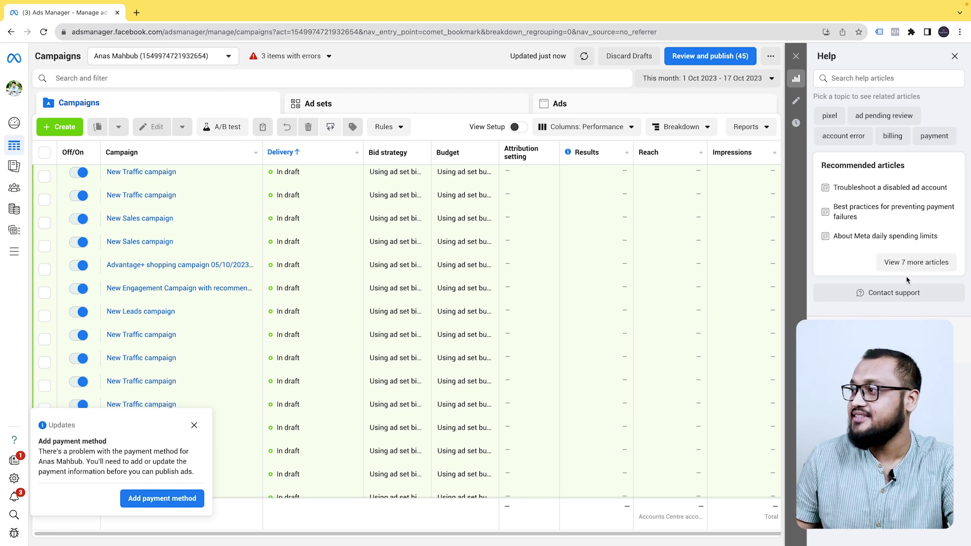
Start a Contact support request with category Other issues and the ad account as asset
{"action": "left_click", "coordinate": [903, 292]}
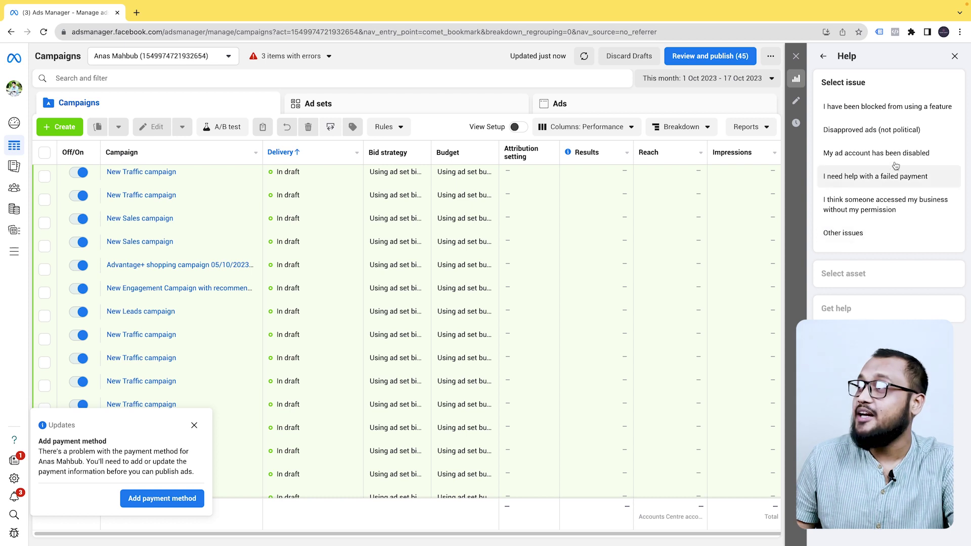
{"action": "left_click", "coordinate": [882, 238]}
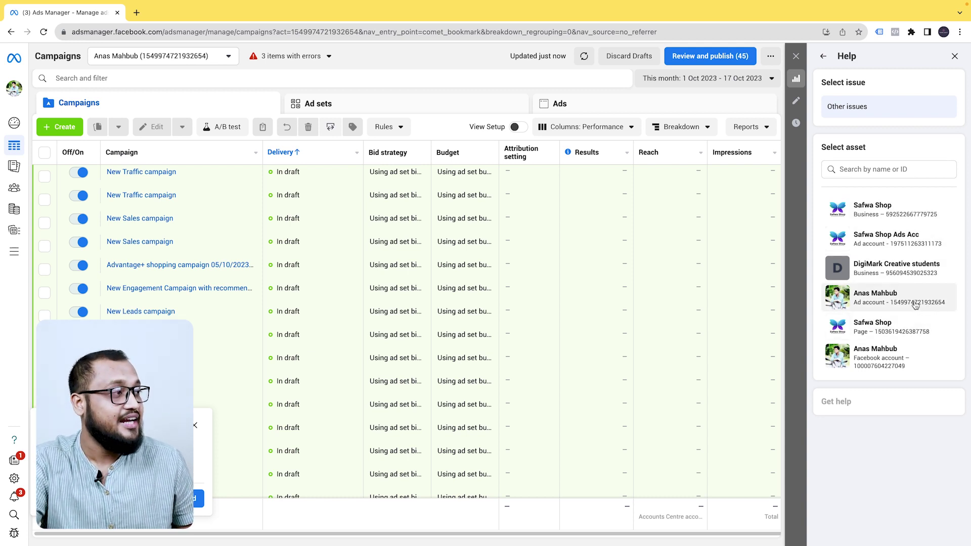
{"action": "left_click", "coordinate": [916, 305]}
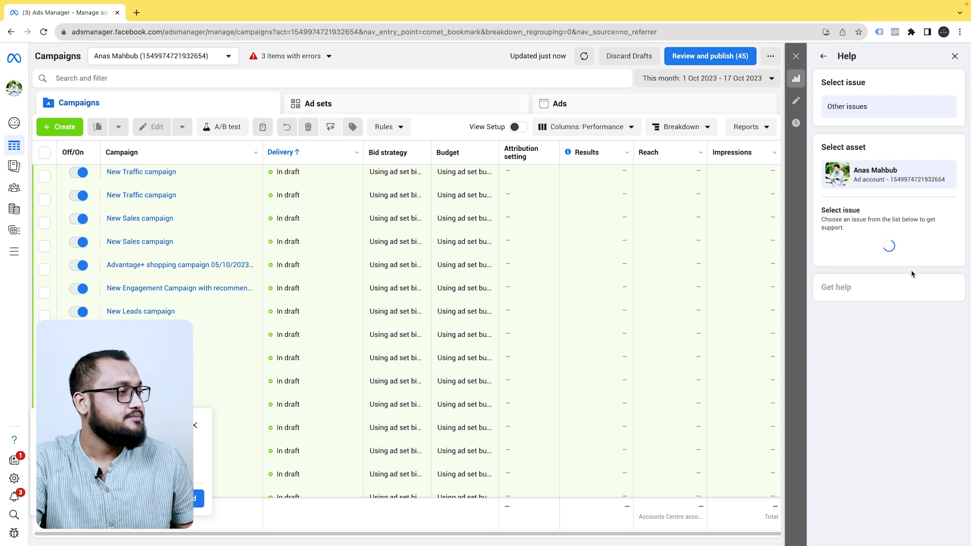
Search the specific issue list for 'other' and choose Other ad account issue
{"action": "left_click", "coordinate": [904, 244]}
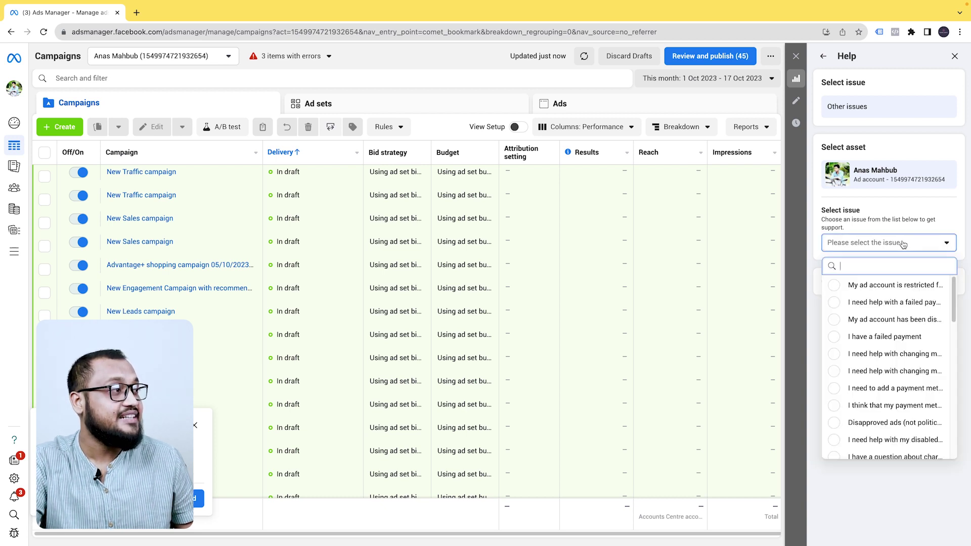
{"action": "scroll", "coordinate": [895, 353], "scroll_direction": "down", "scroll_amount": 3}
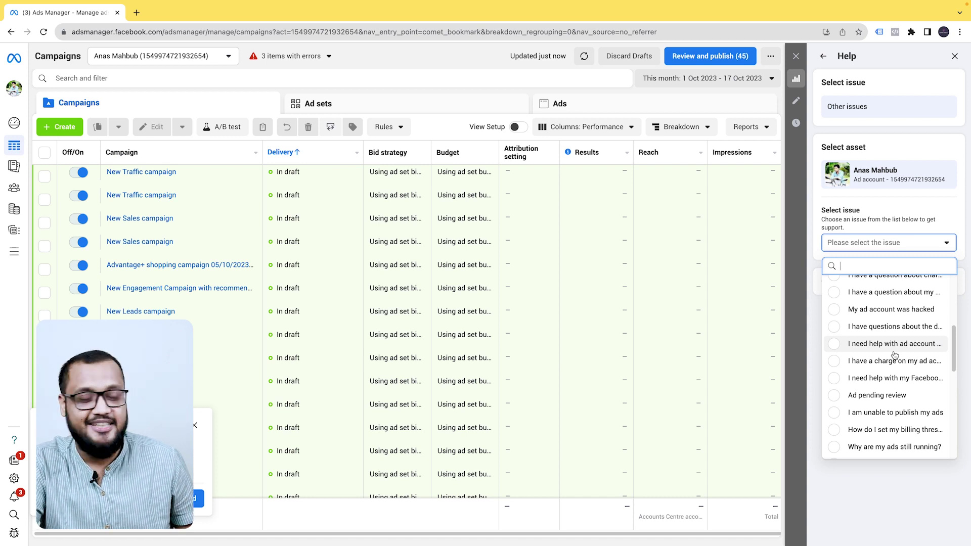
{"action": "scroll", "coordinate": [895, 355], "scroll_direction": "up", "scroll_amount": 3}
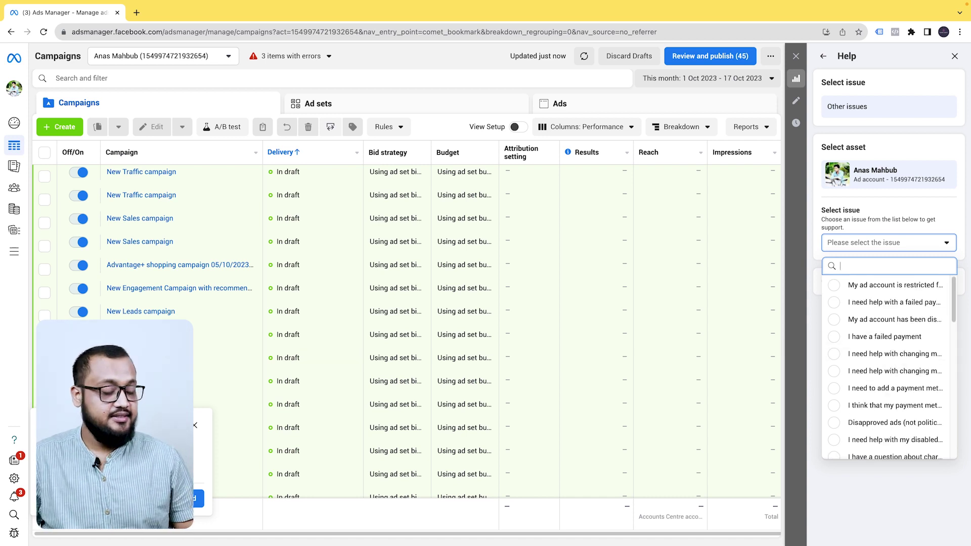
{"action": "type", "text": "other"}
{"action": "left_click", "coordinate": [893, 285]}
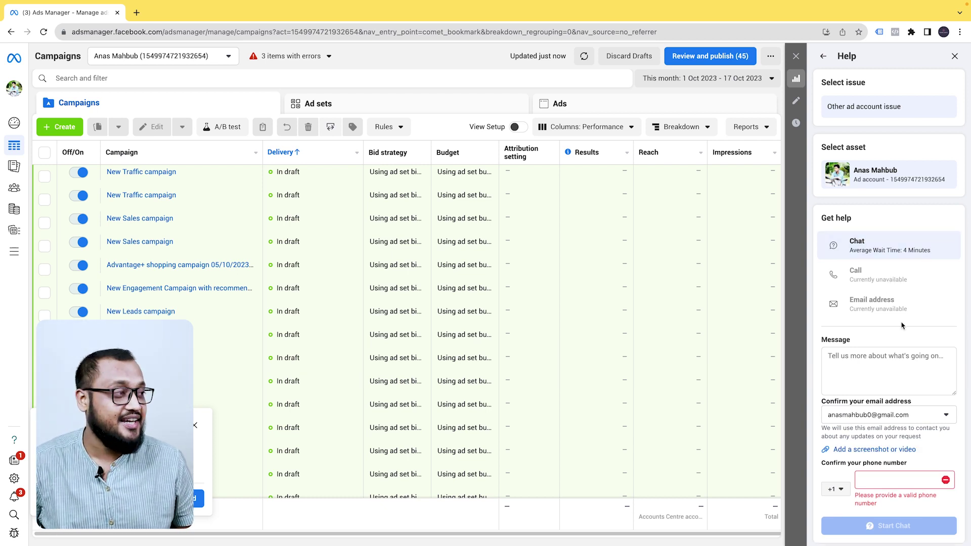
Switch the browser to full screen and capture a region screenshot of the campaigns table
{"action": "key", "text": "ctrl+super+f"}
{"action": "scroll", "coordinate": [945, 303], "scroll_direction": "down", "scroll_amount": 1}
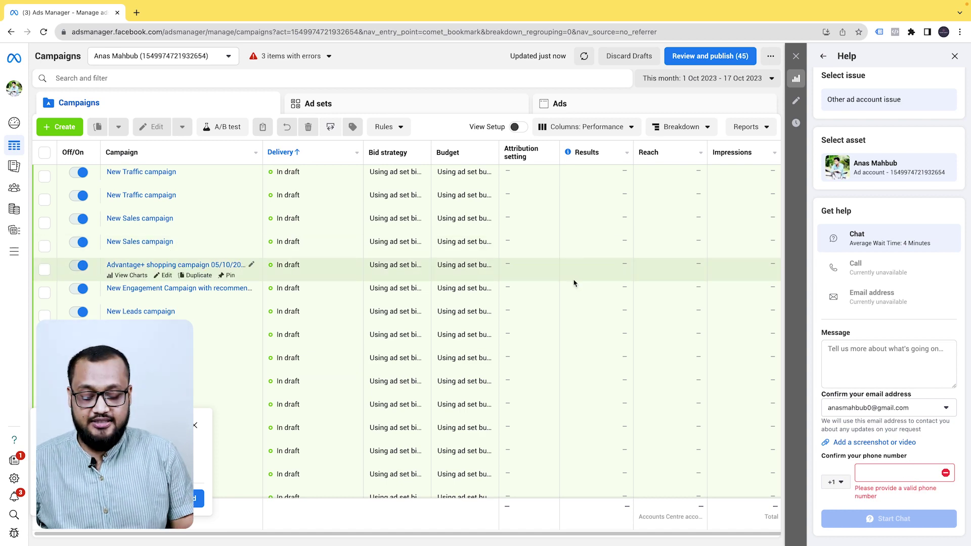
{"action": "key", "text": "super+shift+4"}
{"action": "left_click_drag", "start_coordinate": [275, 177], "coordinate": [579, 357]}
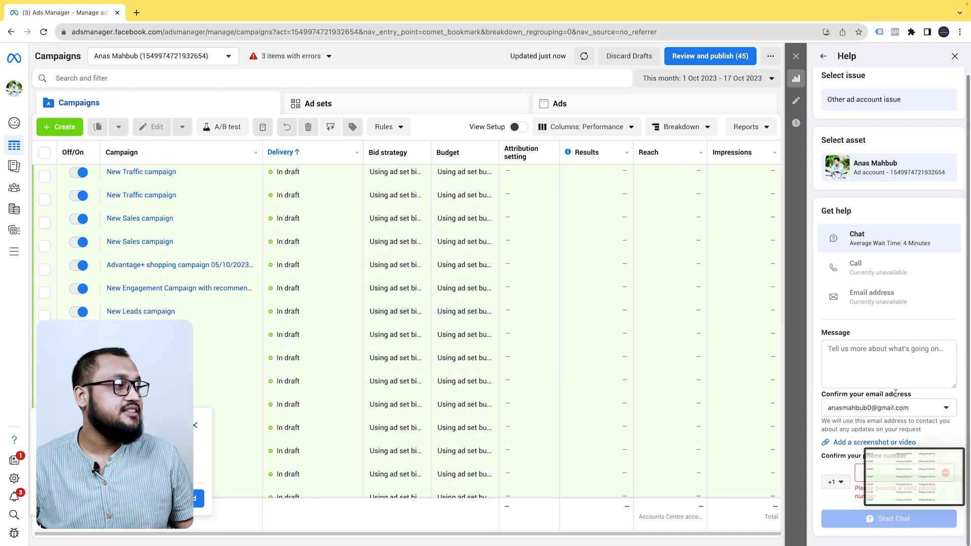
Attach the captured screenshot to the form and paste the prepared support message
{"action": "left_click", "coordinate": [861, 443]}
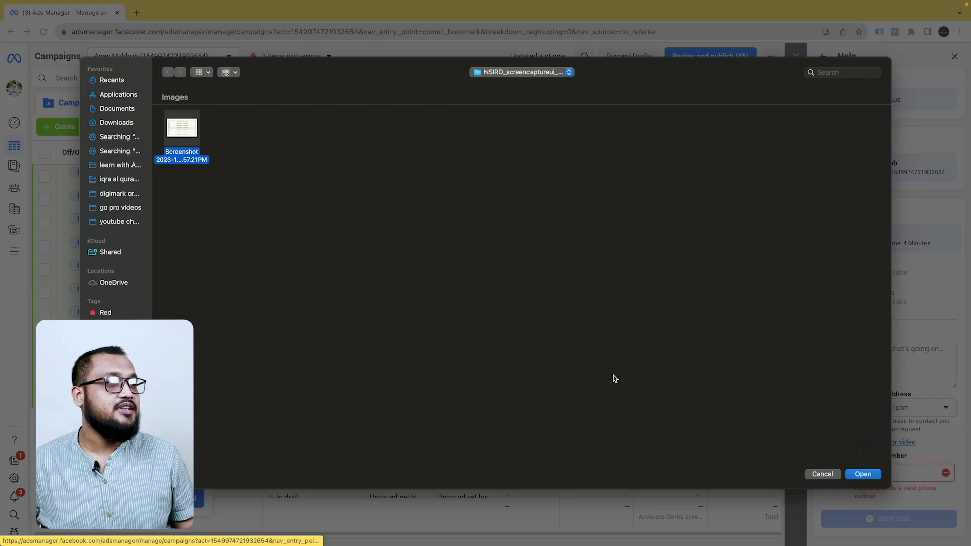
{"action": "left_click", "coordinate": [863, 474]}
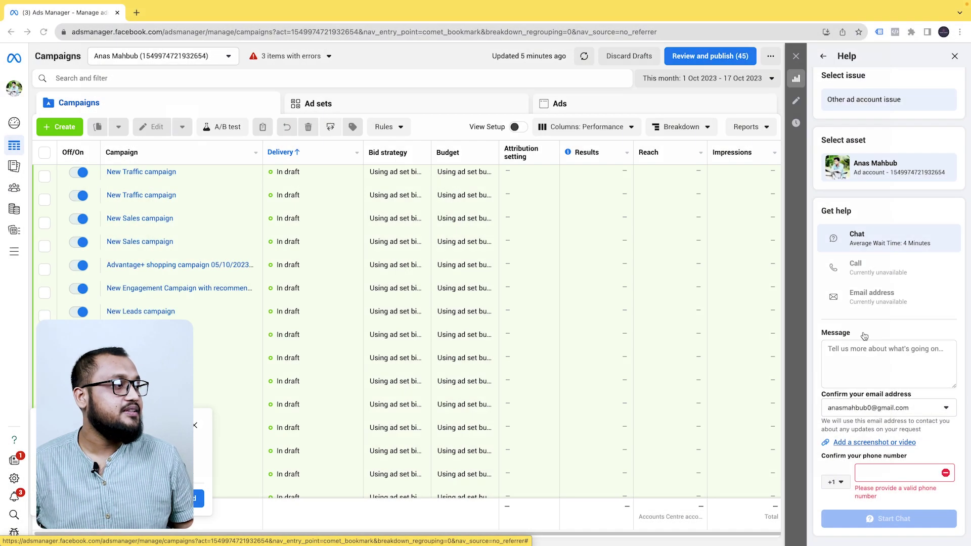
{"action": "left_click", "coordinate": [835, 347]}
{"action": "key", "text": "super+v"}
{"action": "scroll", "coordinate": [905, 372], "scroll_direction": "up", "scroll_amount": 10}
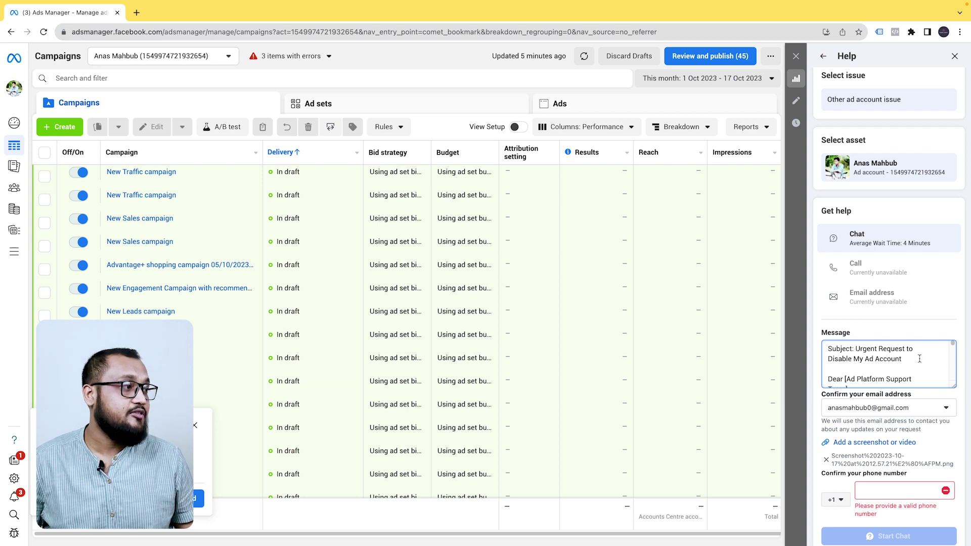
{"action": "scroll", "coordinate": [919, 359], "scroll_direction": "down", "scroll_amount": 1}
{"action": "scroll", "coordinate": [905, 361], "scroll_direction": "down", "scroll_amount": 1}
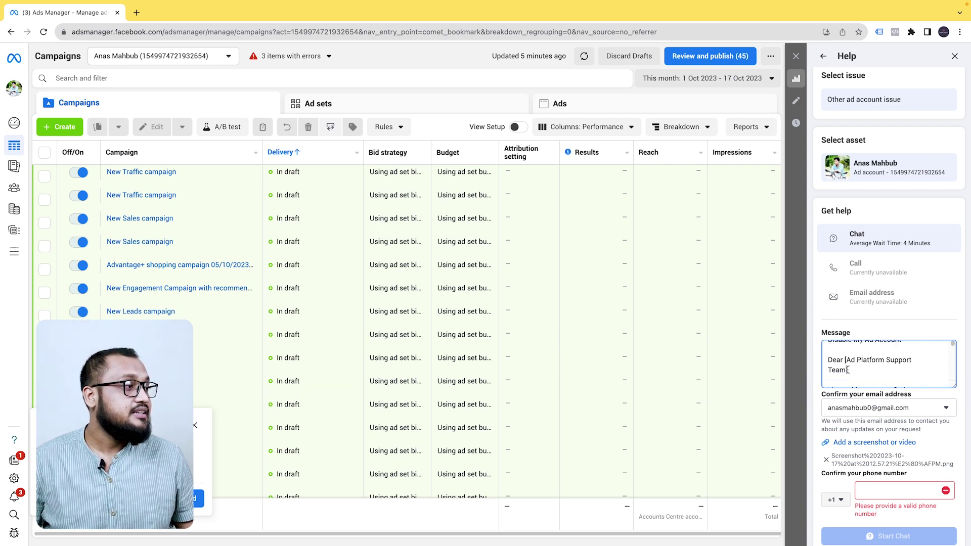
{"action": "left_click_drag", "start_coordinate": [848, 370], "coordinate": [845, 360]}
{"action": "type", "text": "meta "}
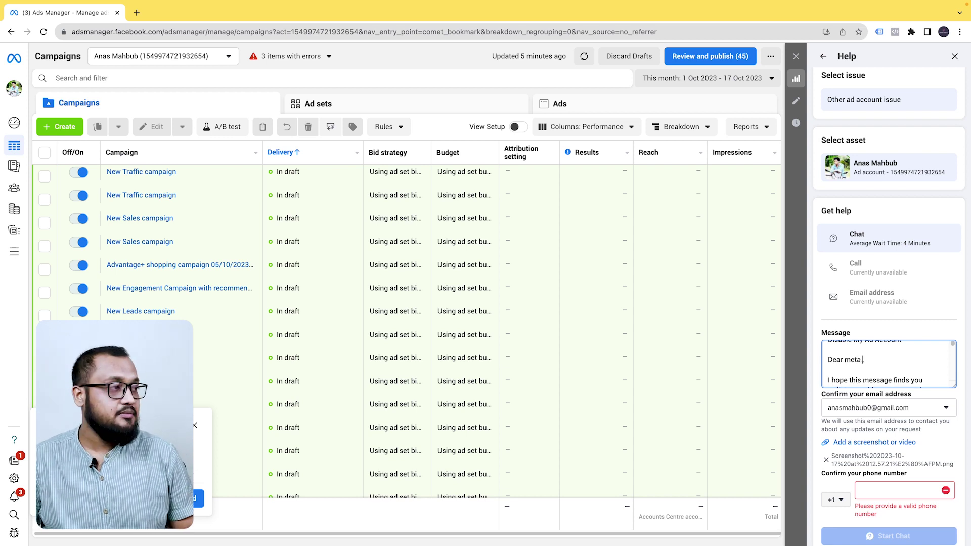
{"action": "type", "text": "team"}
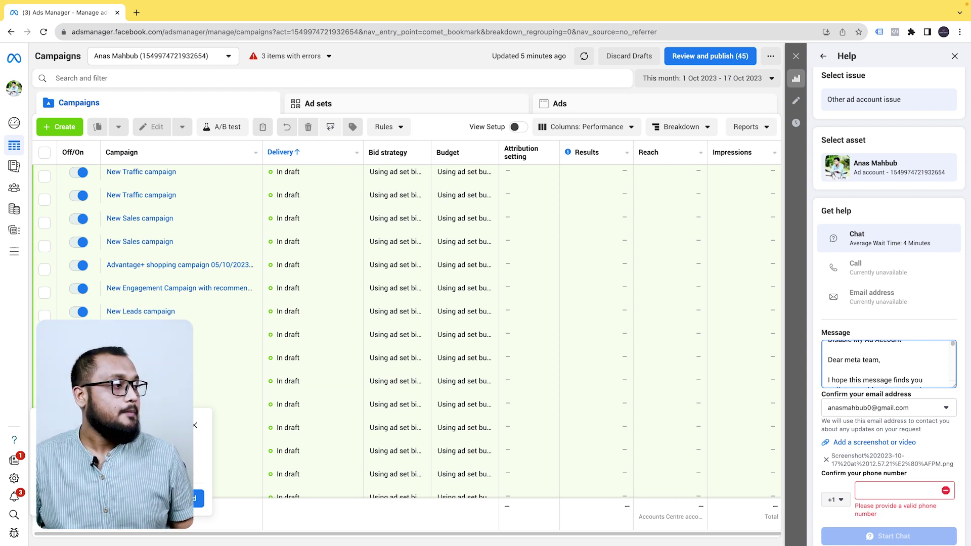
{"action": "scroll", "coordinate": [854, 364], "scroll_direction": "down", "scroll_amount": 1}
{"action": "scroll", "coordinate": [893, 371], "scroll_direction": "down", "scroll_amount": 3}
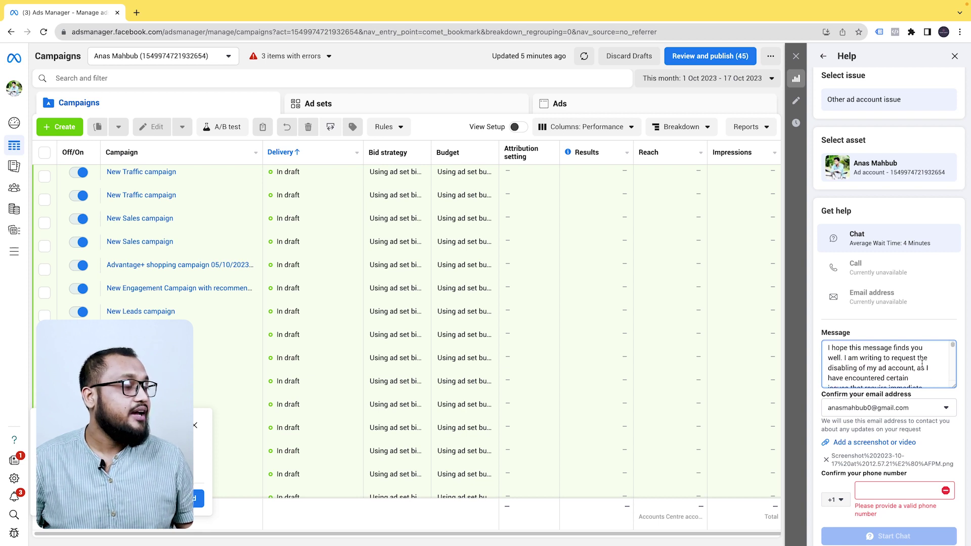
{"action": "scroll", "coordinate": [922, 364], "scroll_direction": "down", "scroll_amount": 1}
{"action": "scroll", "coordinate": [902, 366], "scroll_direction": "down", "scroll_amount": 1}
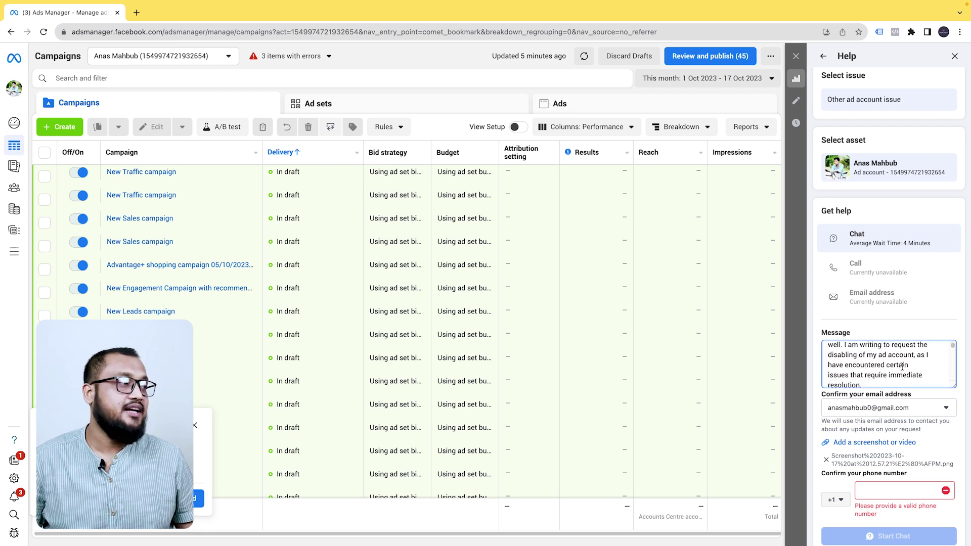
{"action": "scroll", "coordinate": [898, 367], "scroll_direction": "down", "scroll_amount": 4}
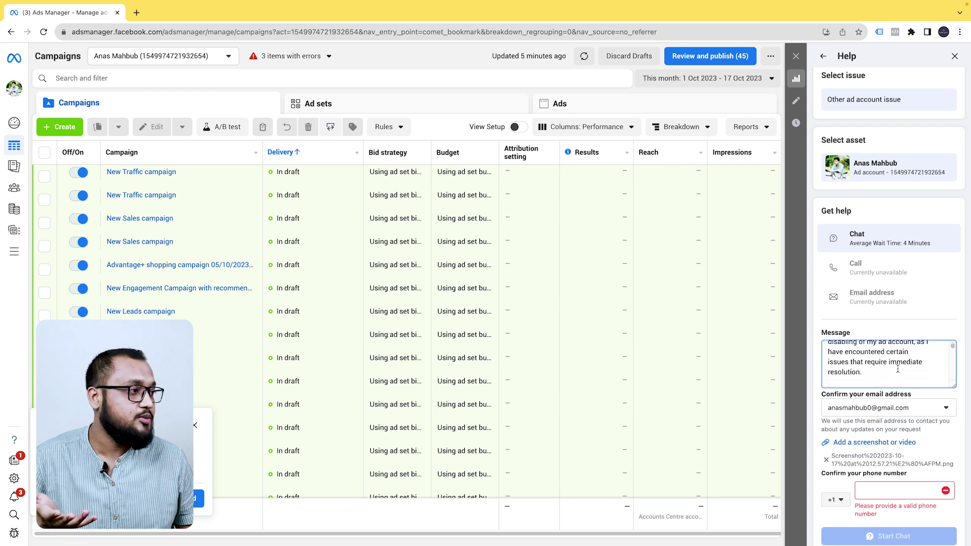
{"action": "scroll", "coordinate": [896, 371], "scroll_direction": "down", "scroll_amount": 3}
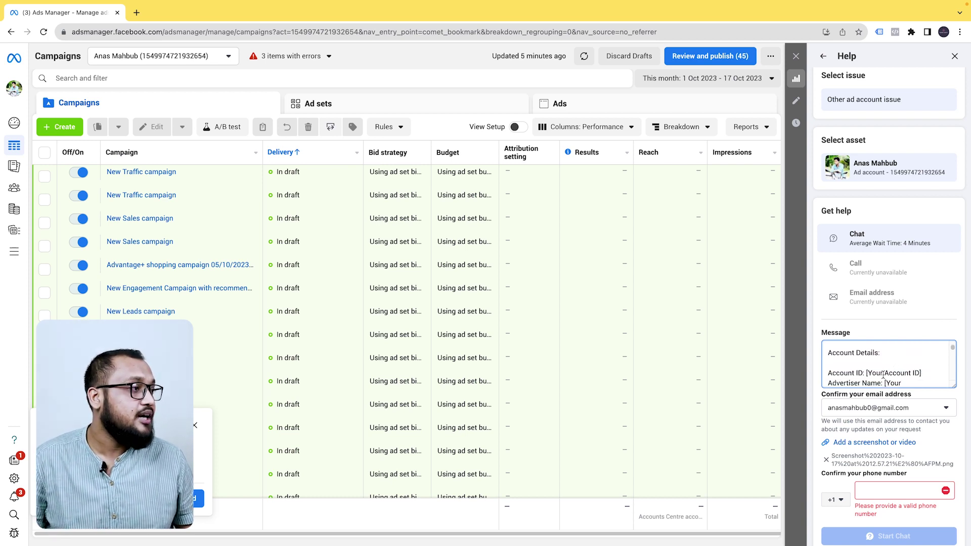
{"action": "scroll", "coordinate": [900, 362], "scroll_direction": "down", "scroll_amount": 1}
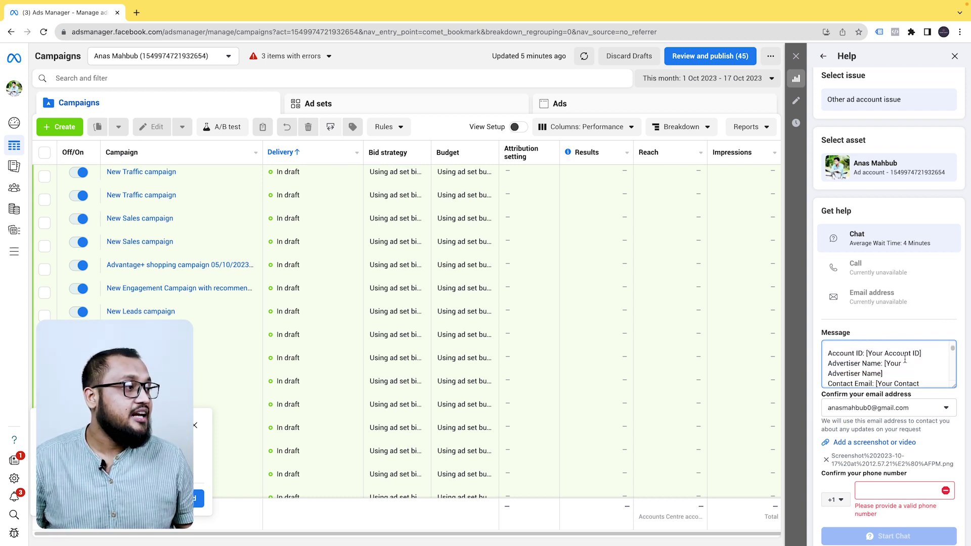
{"action": "scroll", "coordinate": [900, 364], "scroll_direction": "down", "scroll_amount": 1}
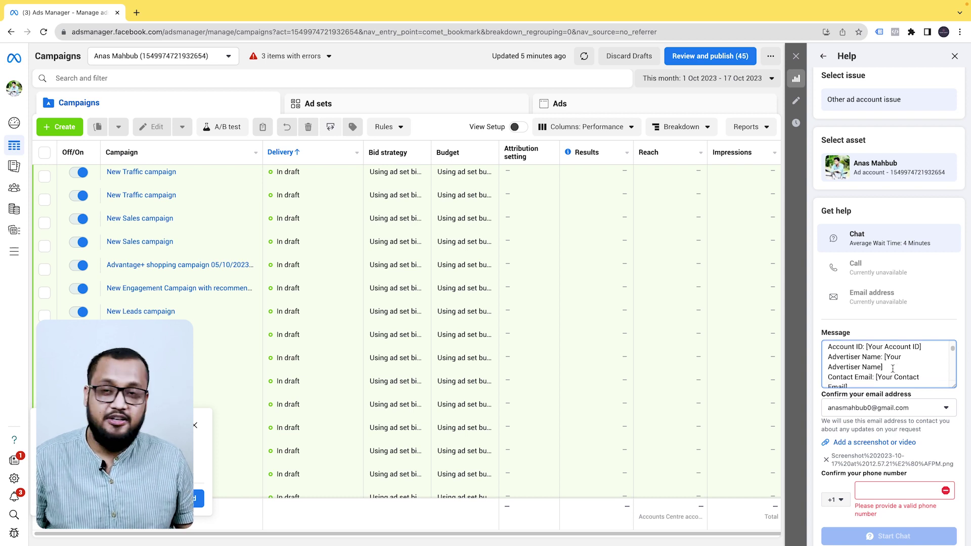
{"action": "scroll", "coordinate": [892, 369], "scroll_direction": "down", "scroll_amount": 3}
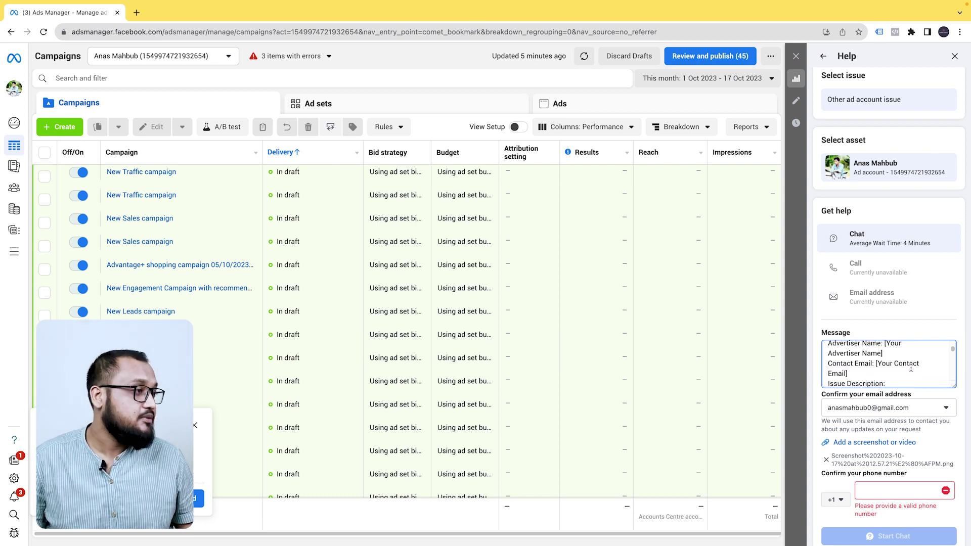
{"action": "scroll", "coordinate": [896, 371], "scroll_direction": "down", "scroll_amount": 1}
{"action": "scroll", "coordinate": [896, 369], "scroll_direction": "down", "scroll_amount": 2}
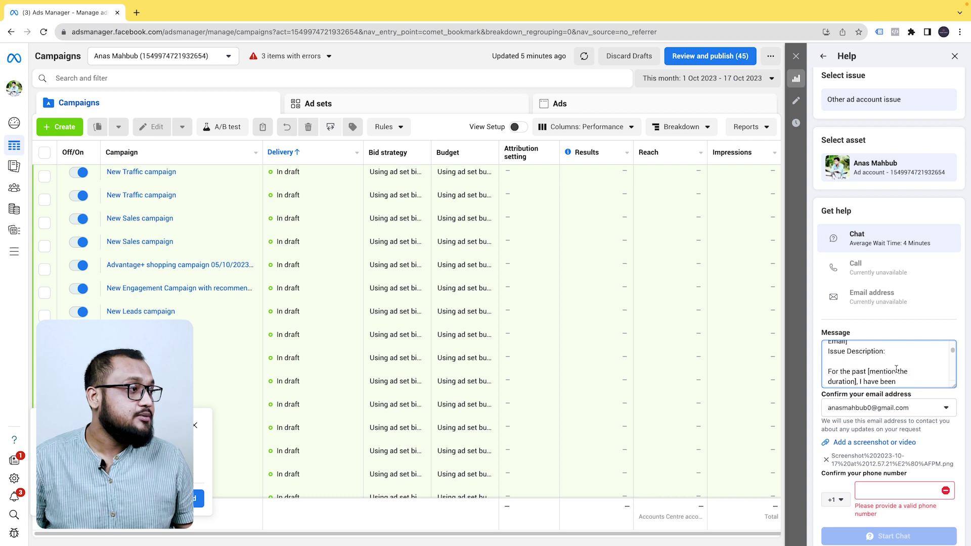
{"action": "scroll", "coordinate": [911, 365], "scroll_direction": "down", "scroll_amount": 1}
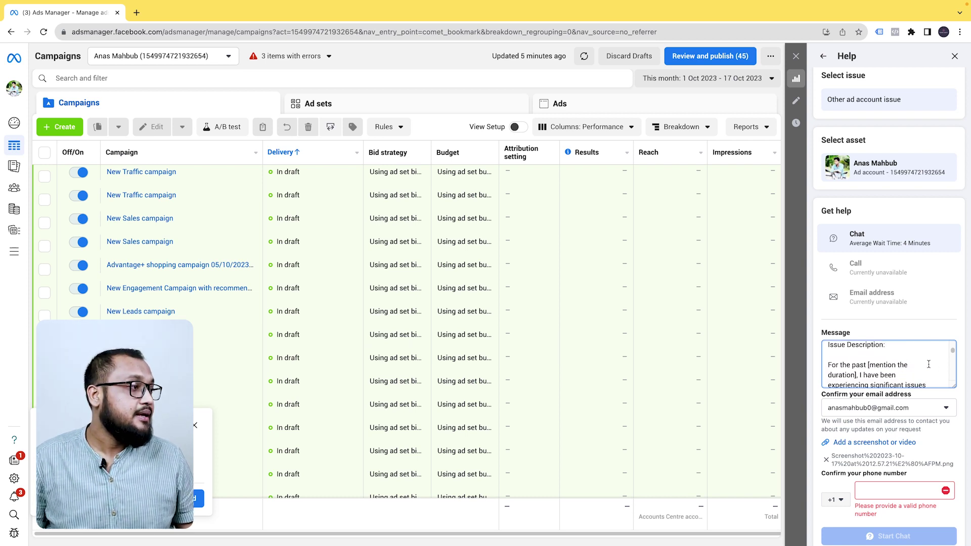
{"action": "scroll", "coordinate": [910, 365], "scroll_direction": "down", "scroll_amount": 1}
{"action": "scroll", "coordinate": [903, 363], "scroll_direction": "down", "scroll_amount": 6}
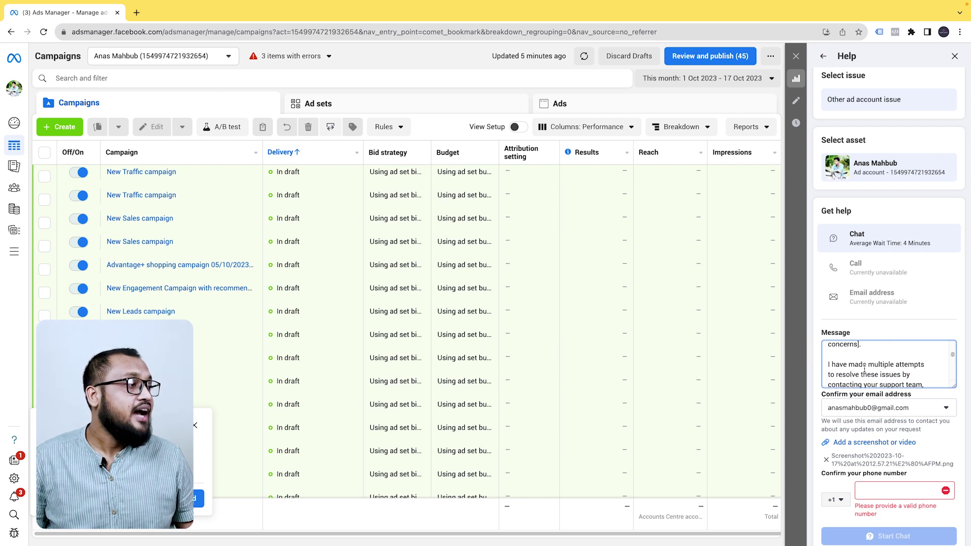
{"action": "scroll", "coordinate": [907, 362], "scroll_direction": "down", "scroll_amount": 1}
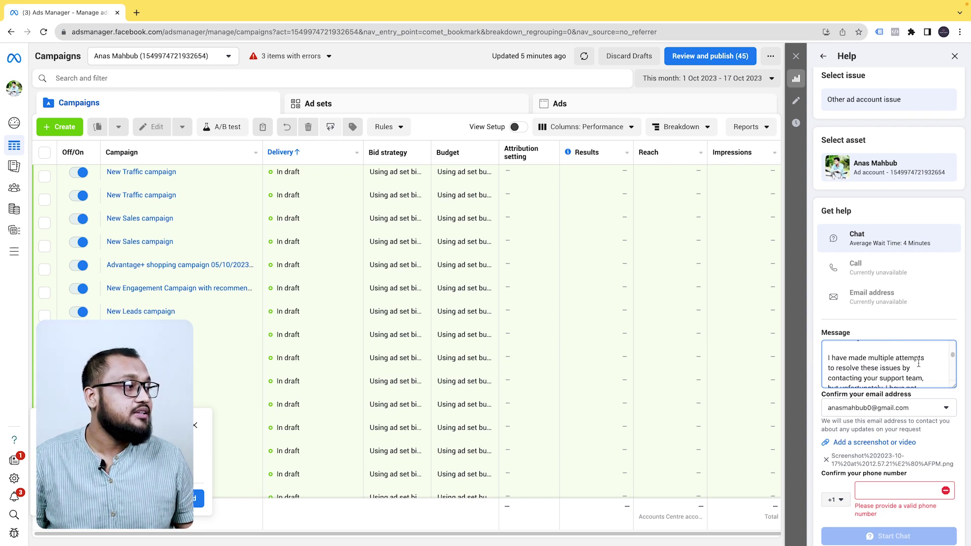
{"action": "scroll", "coordinate": [911, 364], "scroll_direction": "down", "scroll_amount": 1}
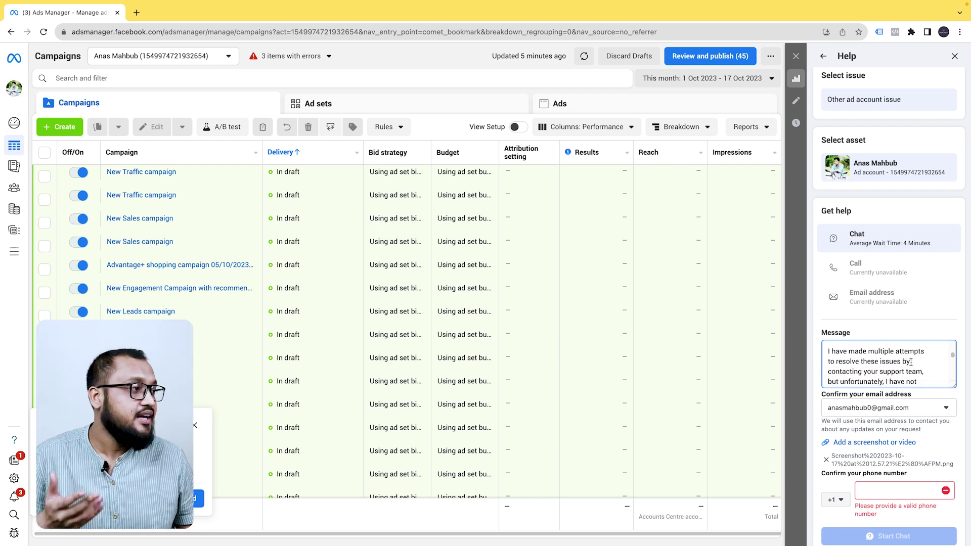
{"action": "scroll", "coordinate": [911, 363], "scroll_direction": "down", "scroll_amount": 1}
{"action": "scroll", "coordinate": [921, 371], "scroll_direction": "down", "scroll_amount": 1}
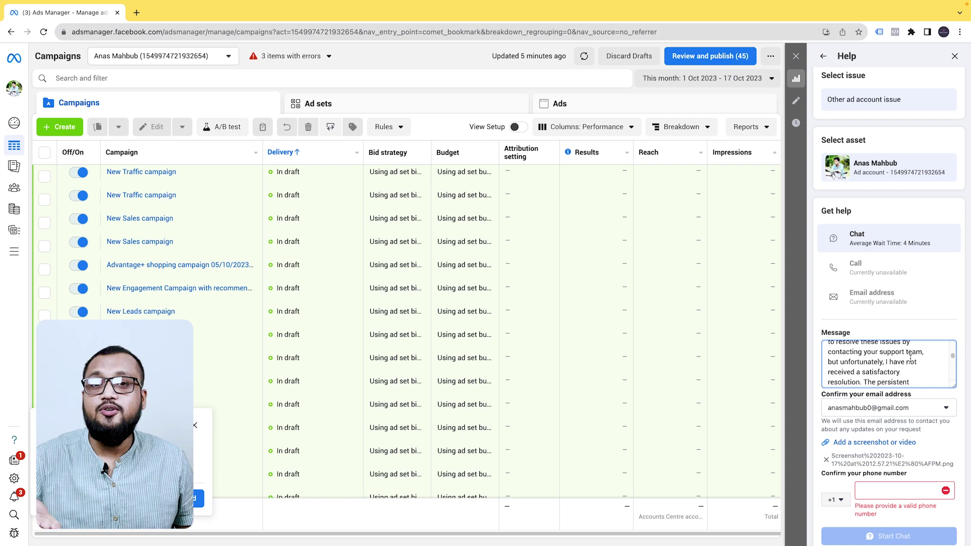
{"action": "scroll", "coordinate": [910, 361], "scroll_direction": "down", "scroll_amount": 1}
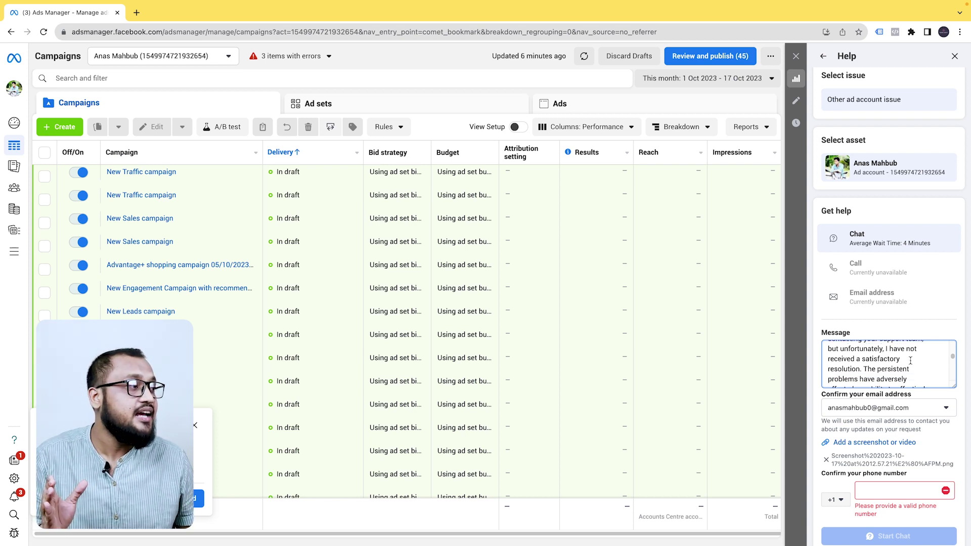
{"action": "scroll", "coordinate": [910, 361], "scroll_direction": "down", "scroll_amount": 5}
{"action": "scroll", "coordinate": [910, 361], "scroll_direction": "down", "scroll_amount": 2}
{"action": "scroll", "coordinate": [910, 362], "scroll_direction": "down", "scroll_amount": 4}
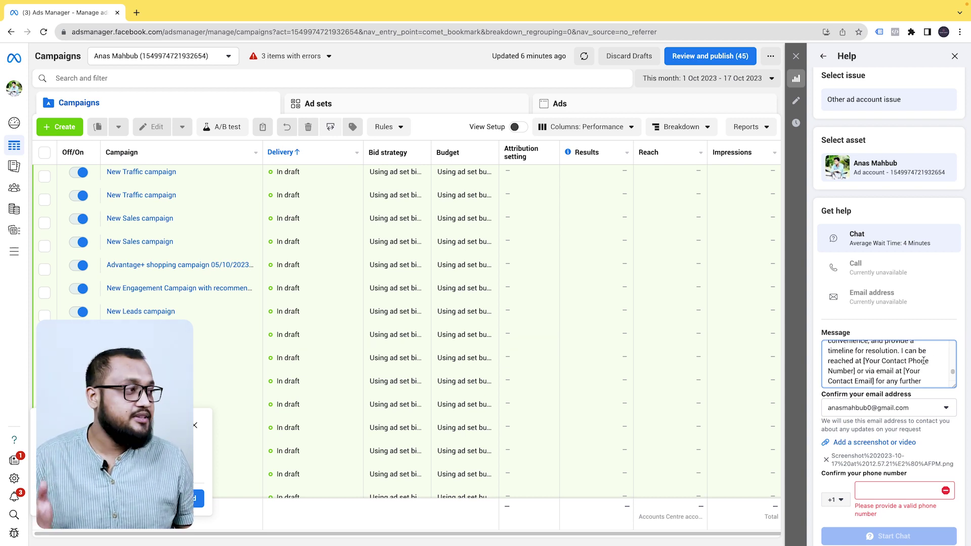
{"action": "scroll", "coordinate": [923, 361], "scroll_direction": "down", "scroll_amount": 5}
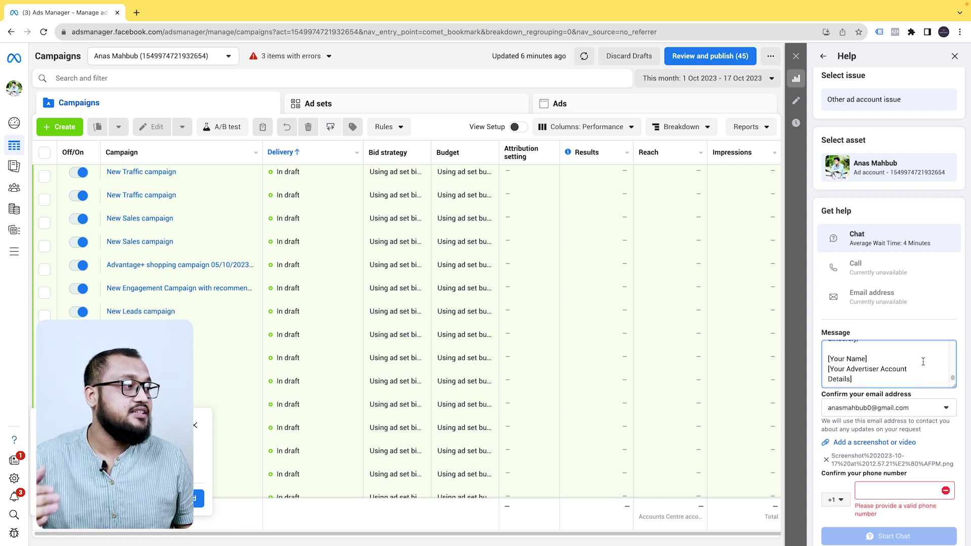
{"action": "scroll", "coordinate": [871, 363], "scroll_direction": "up", "scroll_amount": 2}
{"action": "scroll", "coordinate": [865, 361], "scroll_direction": "down", "scroll_amount": 2}
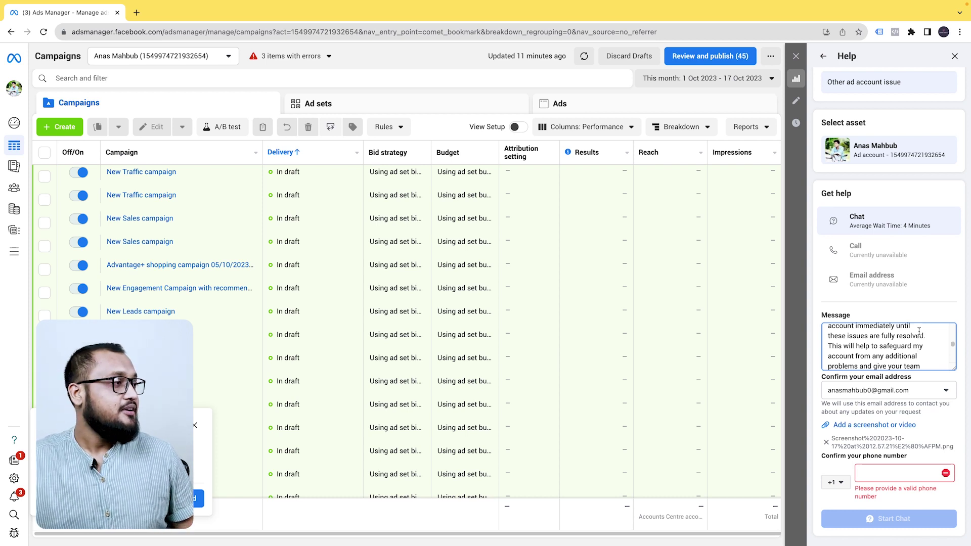
{"action": "scroll", "coordinate": [923, 329], "scroll_direction": "down", "scroll_amount": 3}
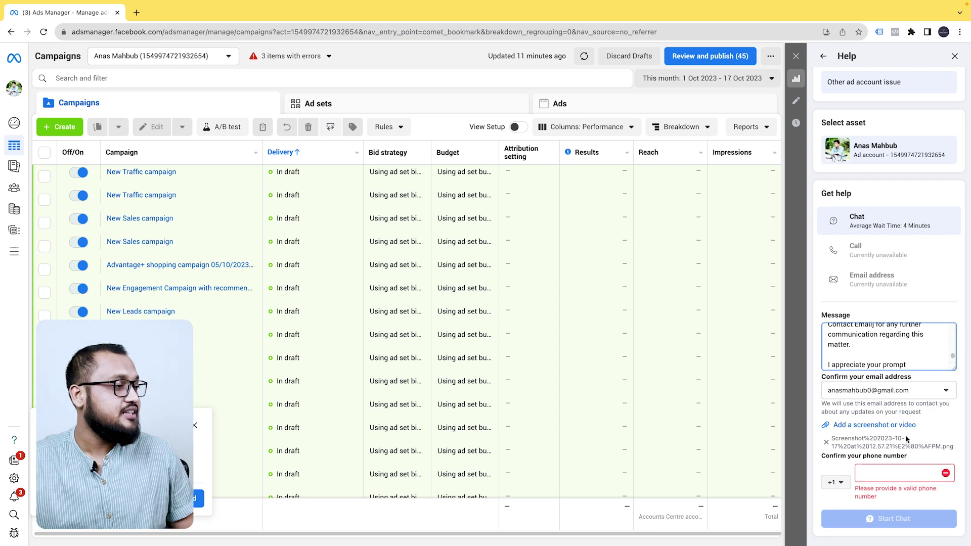
Set the phone country code to +880 Bangladesh, enter the phone number, and start the support chat
{"action": "left_click", "coordinate": [835, 482]}
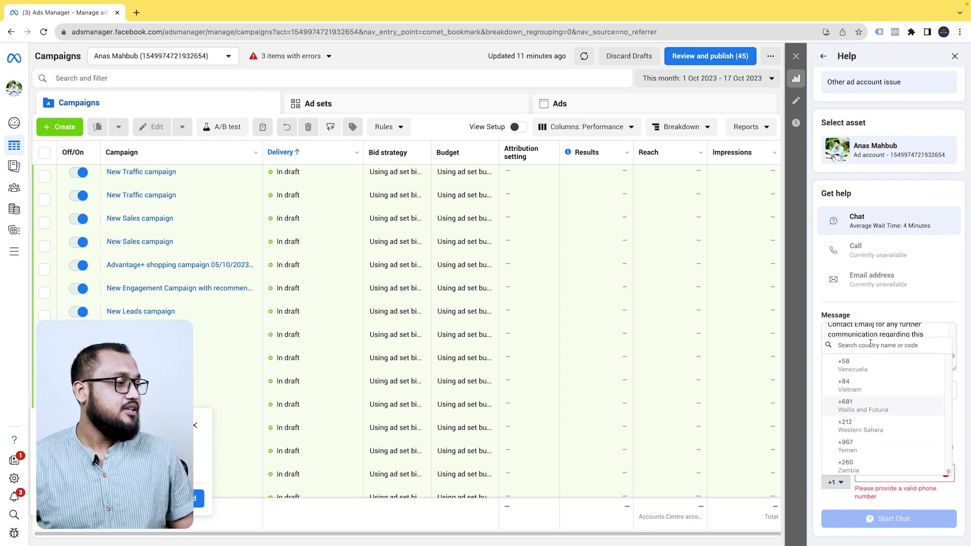
{"action": "type", "text": "ban"}
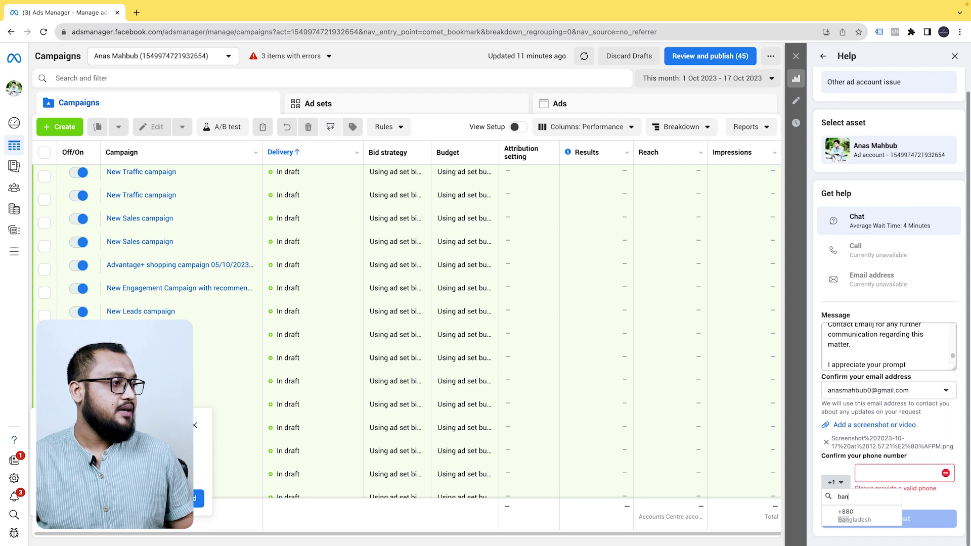
{"action": "left_click", "coordinate": [855, 521]}
{"action": "left_click", "coordinate": [885, 473]}
{"action": "type", "text": "dsdsdsdsdsd"}
{"action": "key", "text": "ctrl+a"}
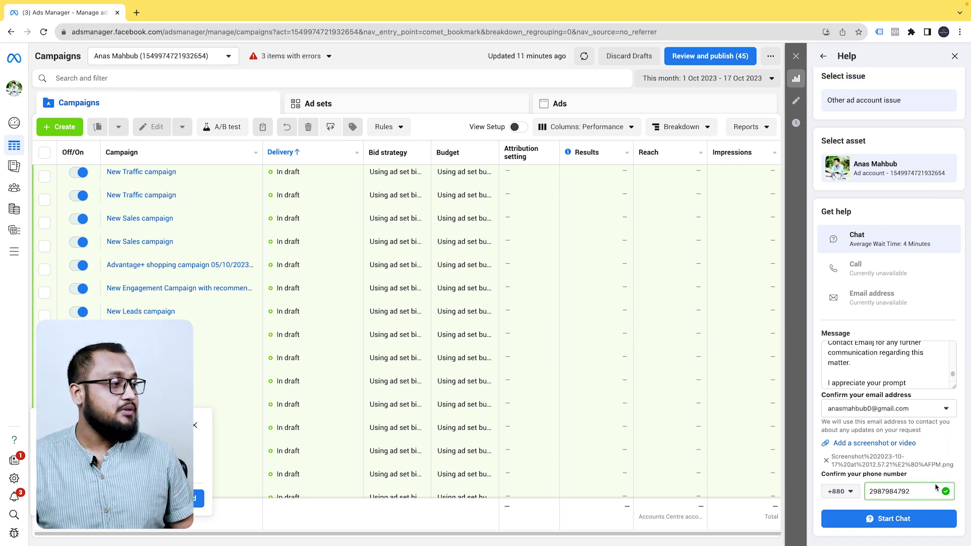
{"action": "left_click", "coordinate": [929, 524]}
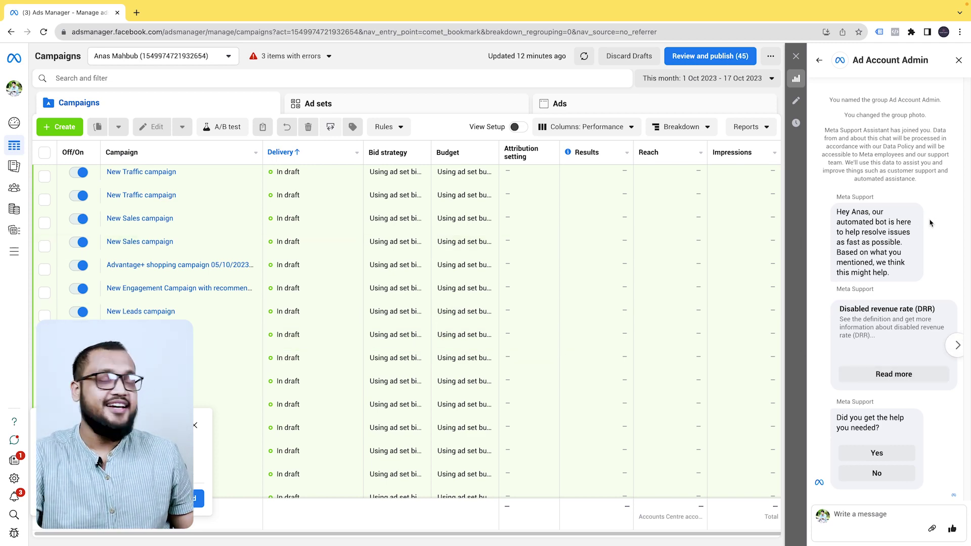
Close the Meta Support chat panel after reading the bot's reply
{"action": "left_click", "coordinate": [958, 59]}
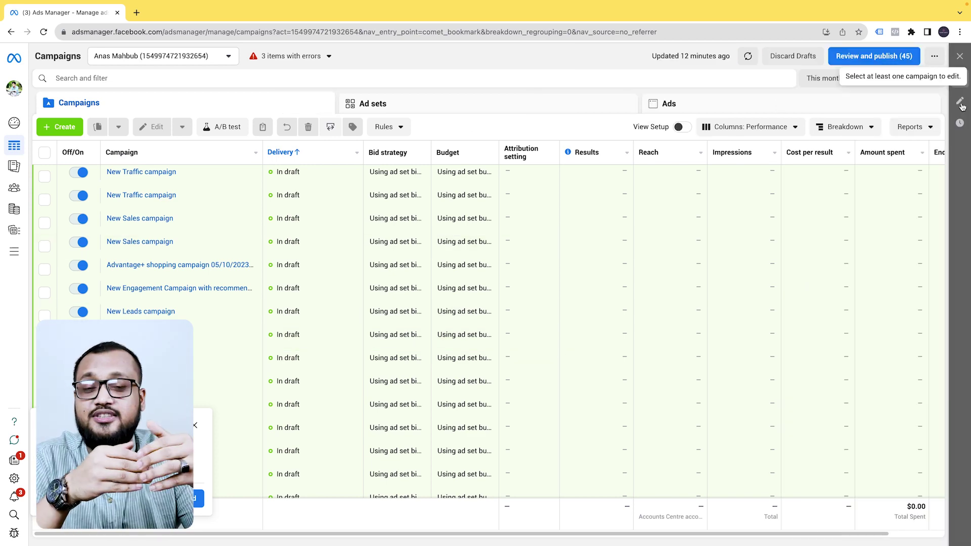